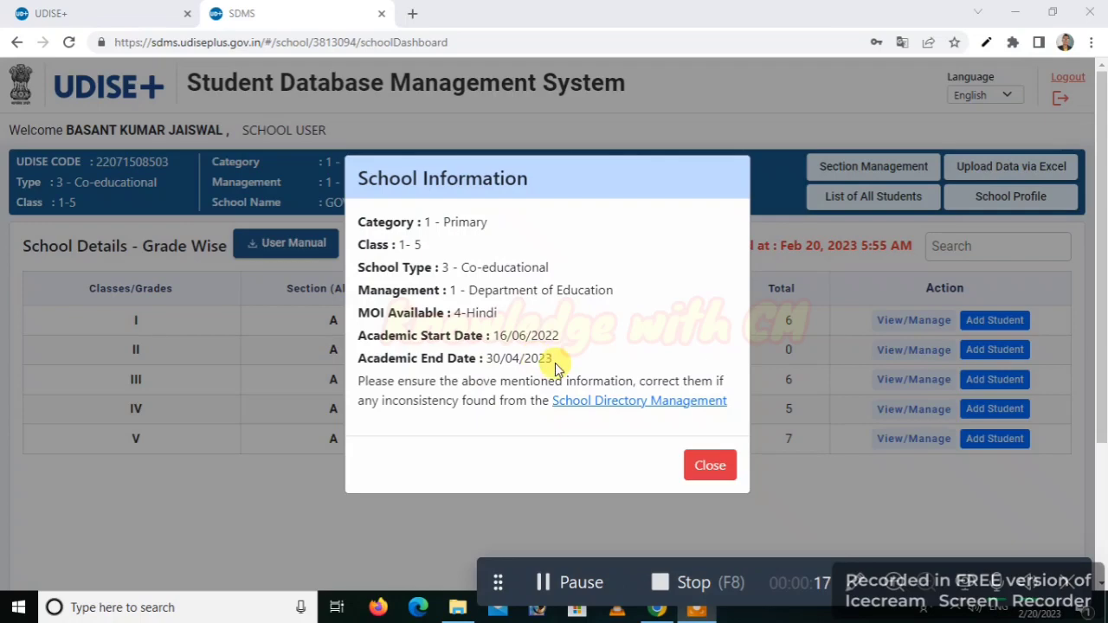
# - Close the School Information notice to show class I–V student totals of 6, 0, 6, 5 and 7
pyautogui.click(709, 464)
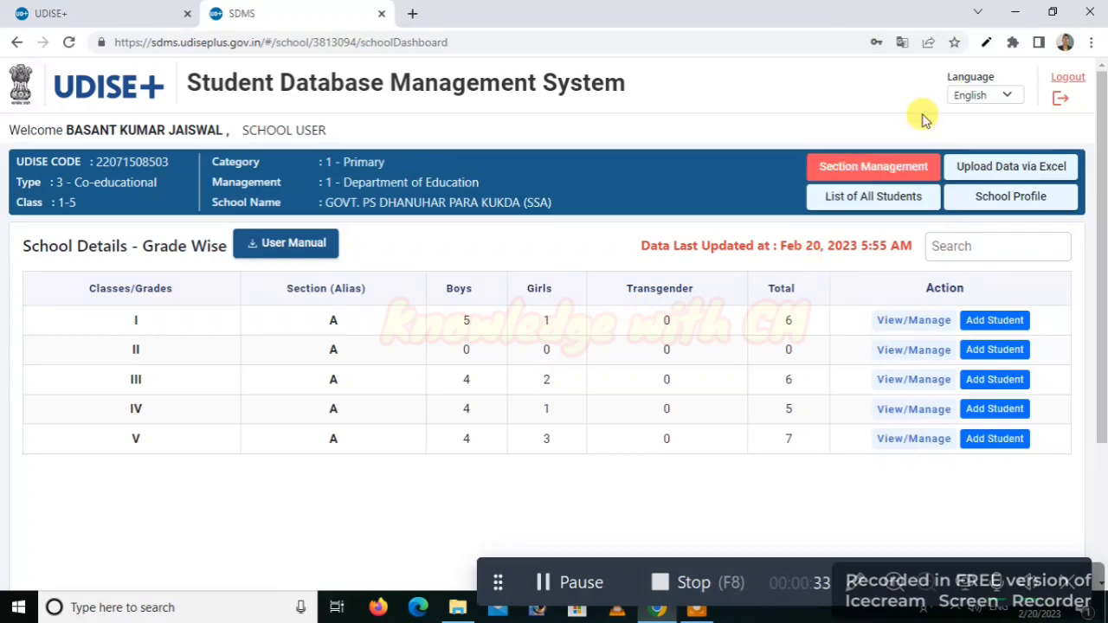
pyautogui.click(993, 101)
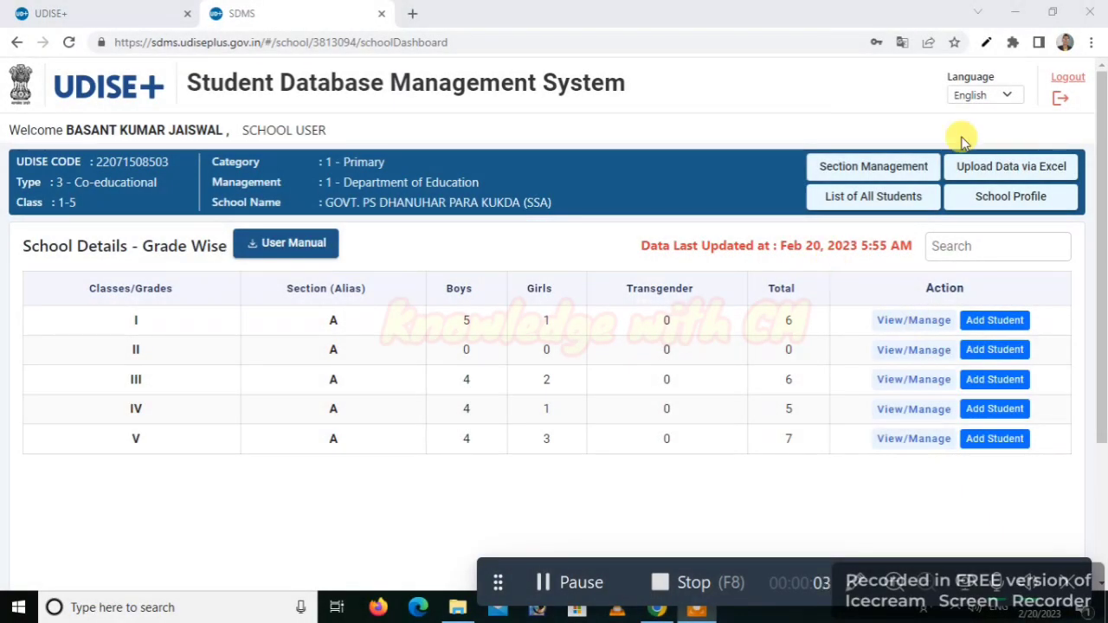
# - Change the interface language from English to हिंदी using the top-right Language dropdown
pyautogui.click(1008, 95)
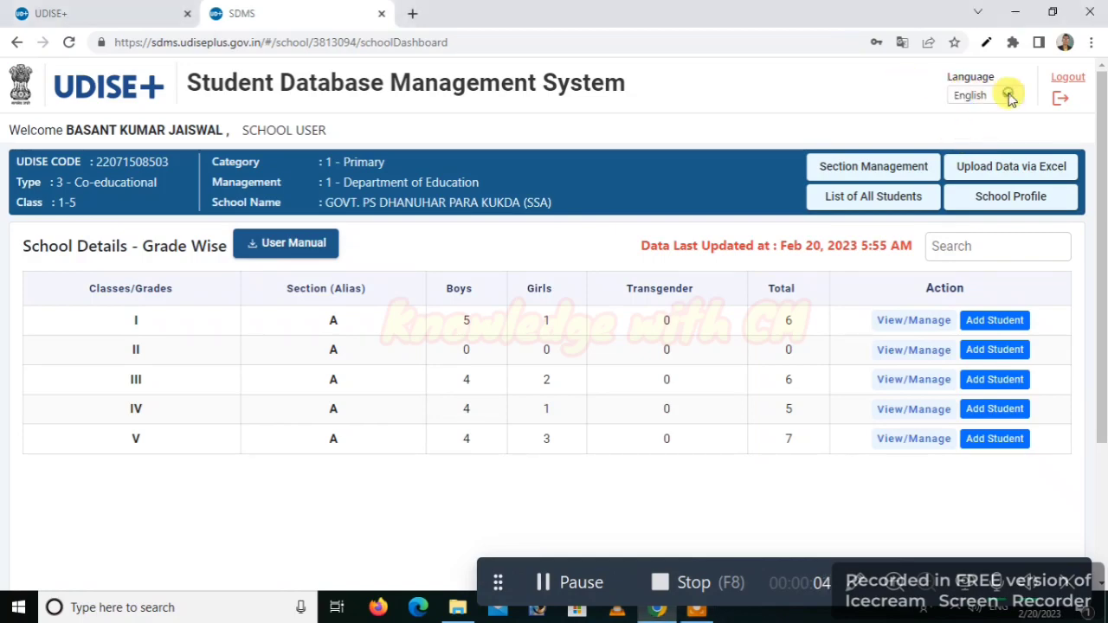
pyautogui.click(1008, 95)
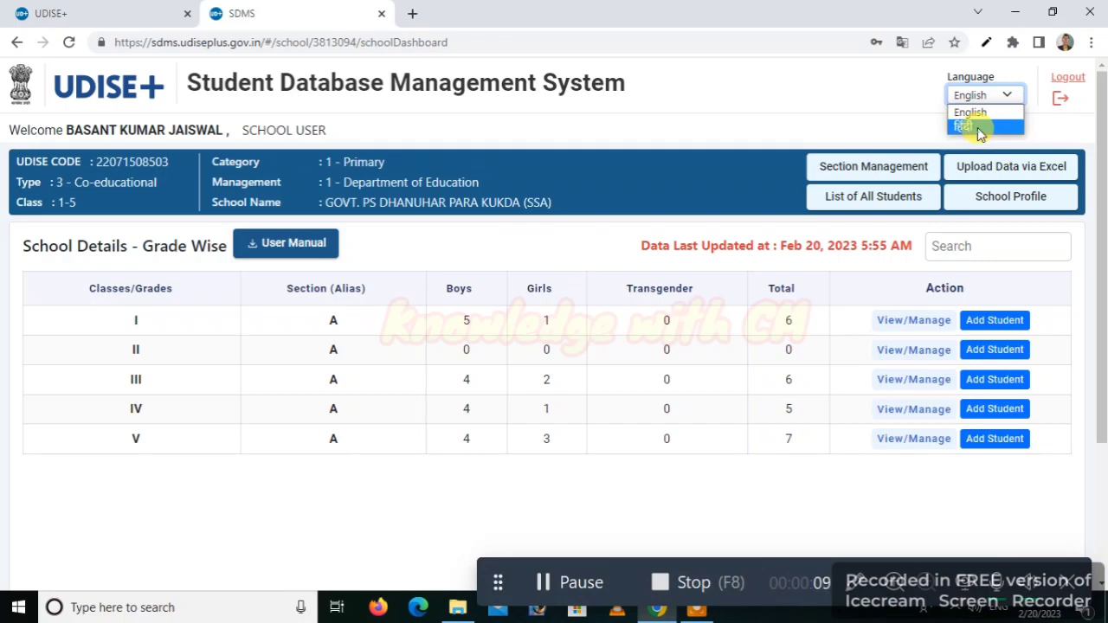
pyautogui.click(979, 127)
pyautogui.click(537, 591)
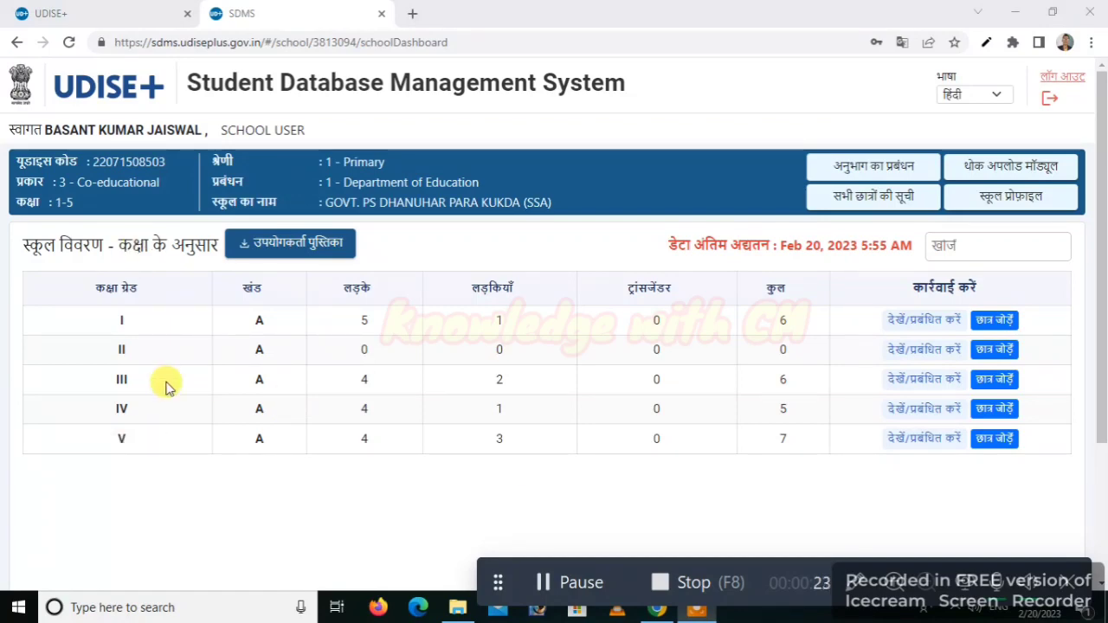
# - Add a new Class V section A student, filling name, gender, birth date and parents' names
pyautogui.click(997, 440)
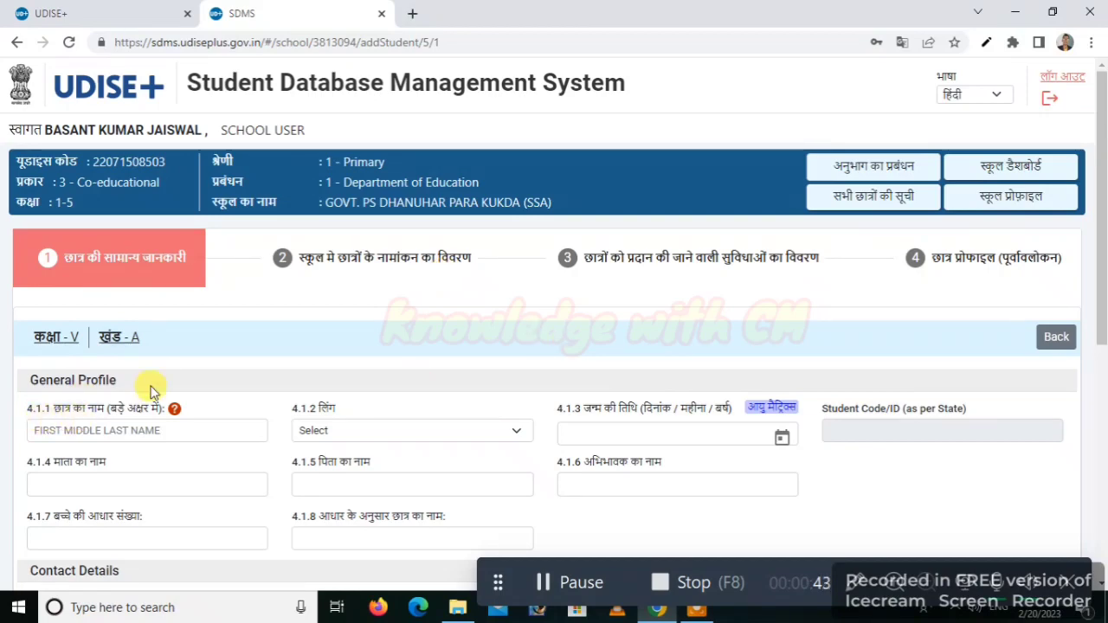
pyautogui.scroll(-2, 238, 346)
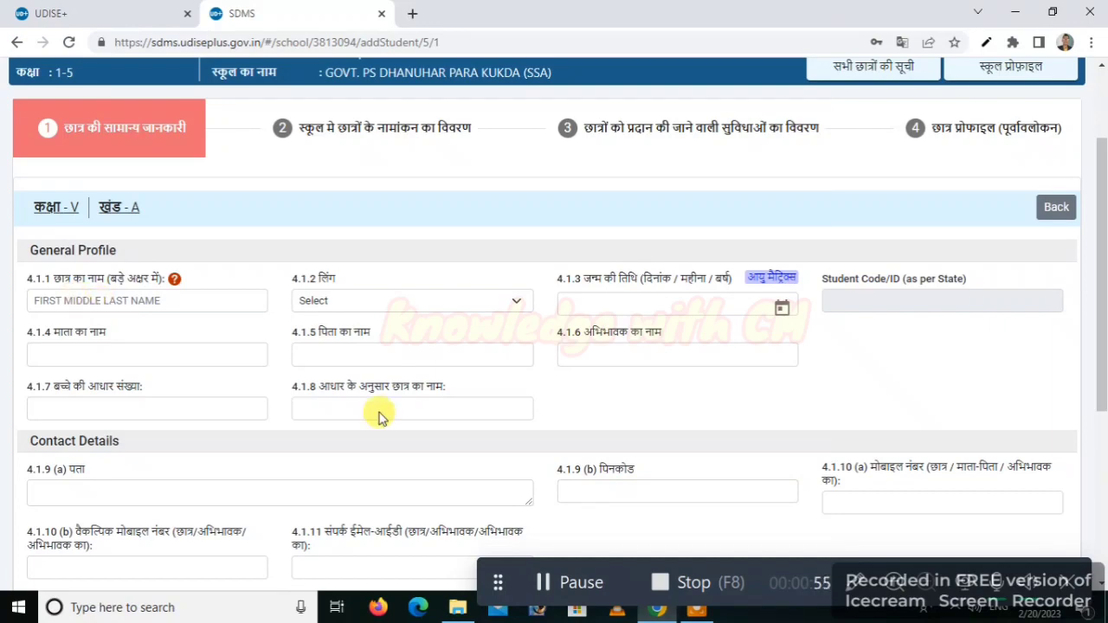
pyautogui.click(542, 581)
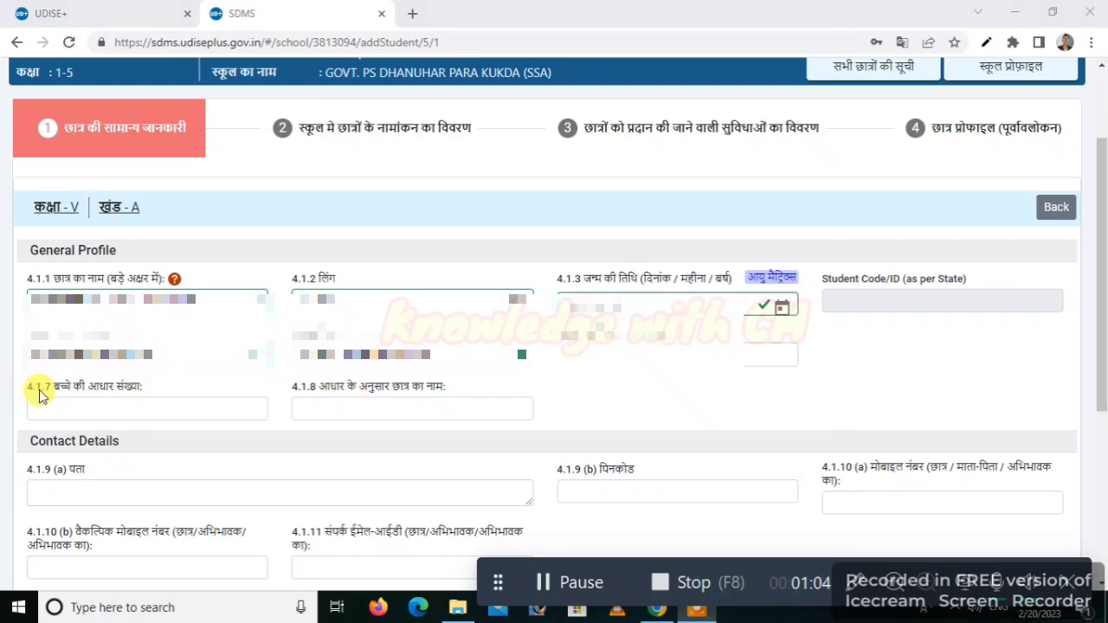
# - Enter the child's Aadhaar number, replacing the rejected first entry with a new 12-digit number
pyautogui.click(110, 408)
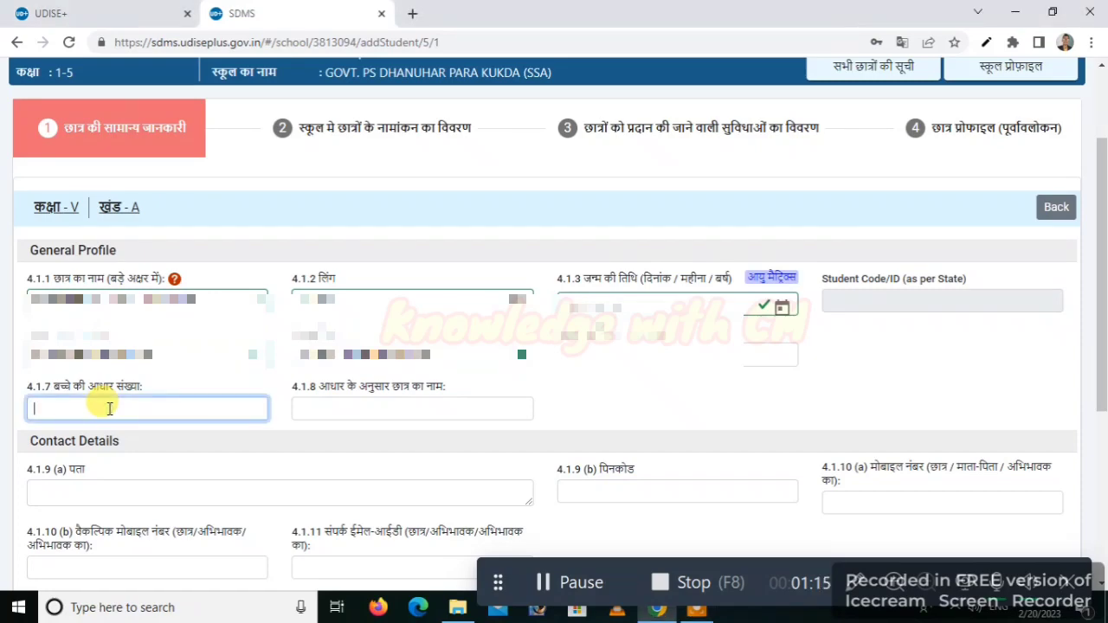
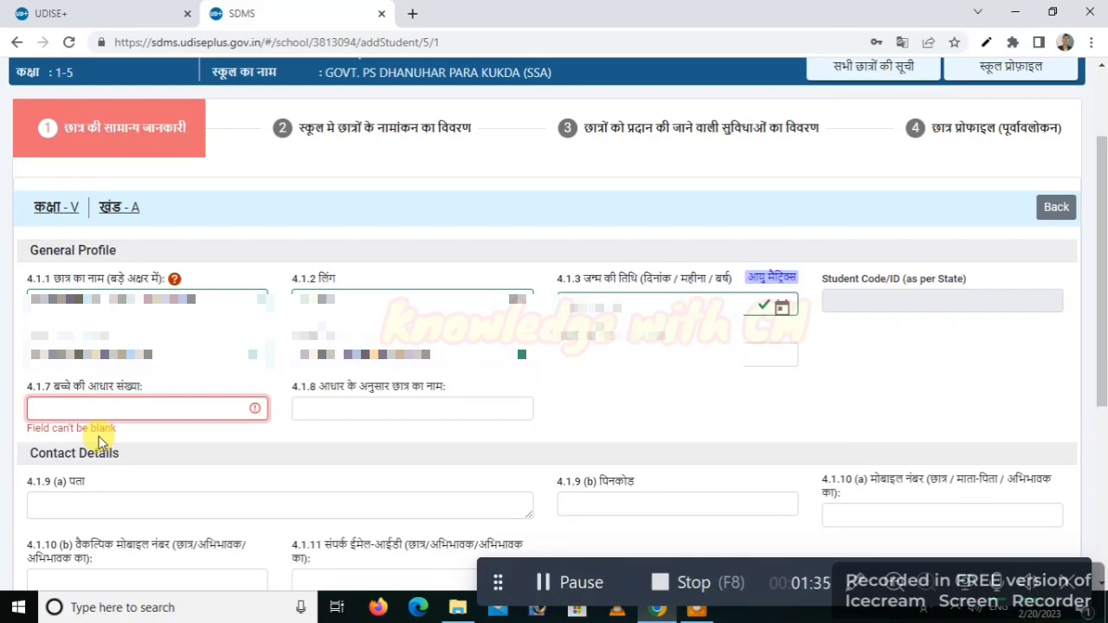
pyautogui.write('999')
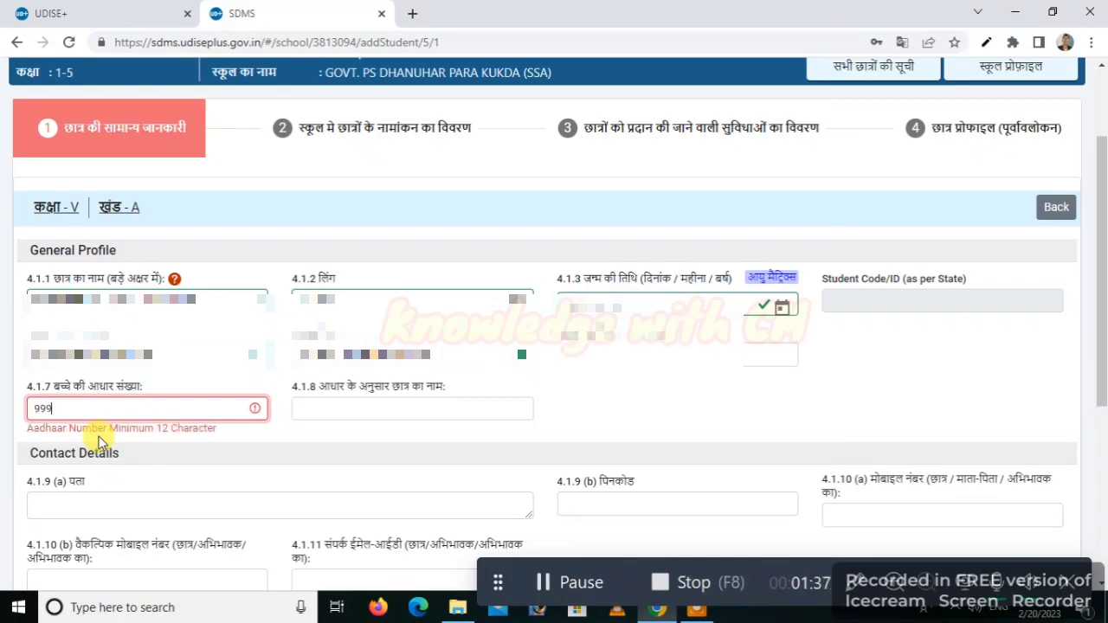
pyautogui.write('999999999')
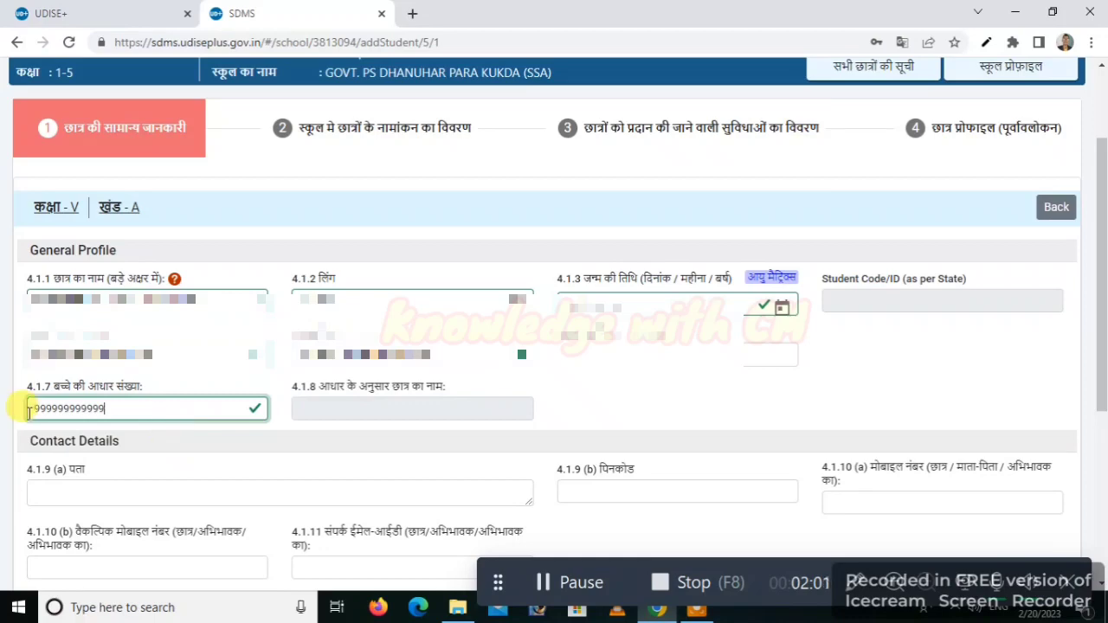
# - Confirm the Aadhaar entry and move down through contact and additional details to the submit button
pyautogui.click(289, 421)
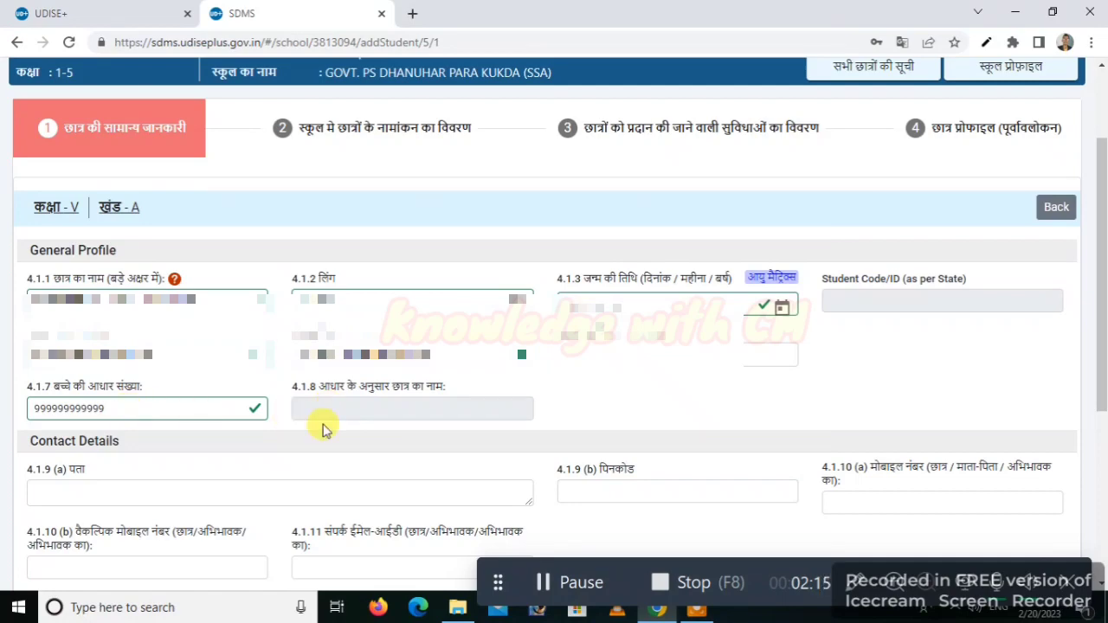
pyautogui.scroll(-3, 557, 579)
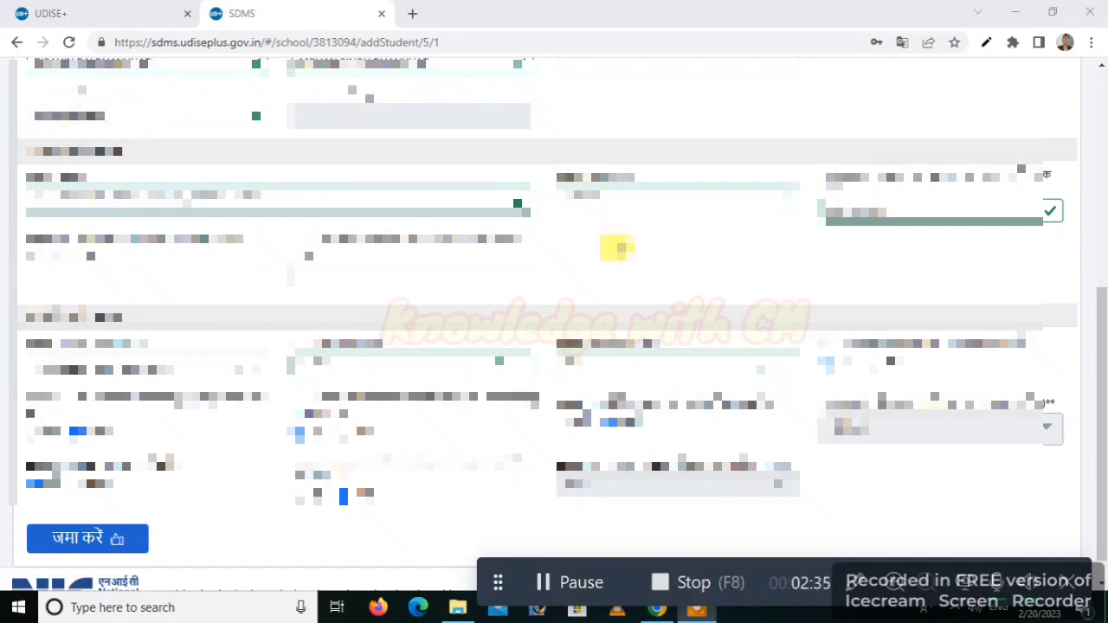
# - Submit the general information with जमा करें and confirm it with पुष्टि करें
pyautogui.click(83, 538)
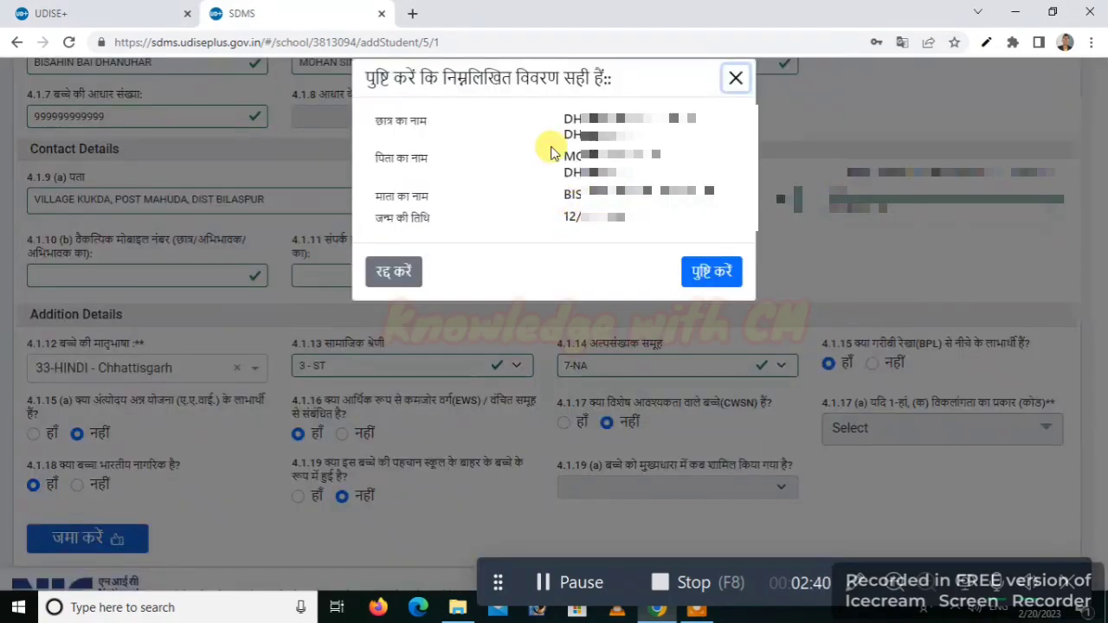
pyautogui.click(720, 276)
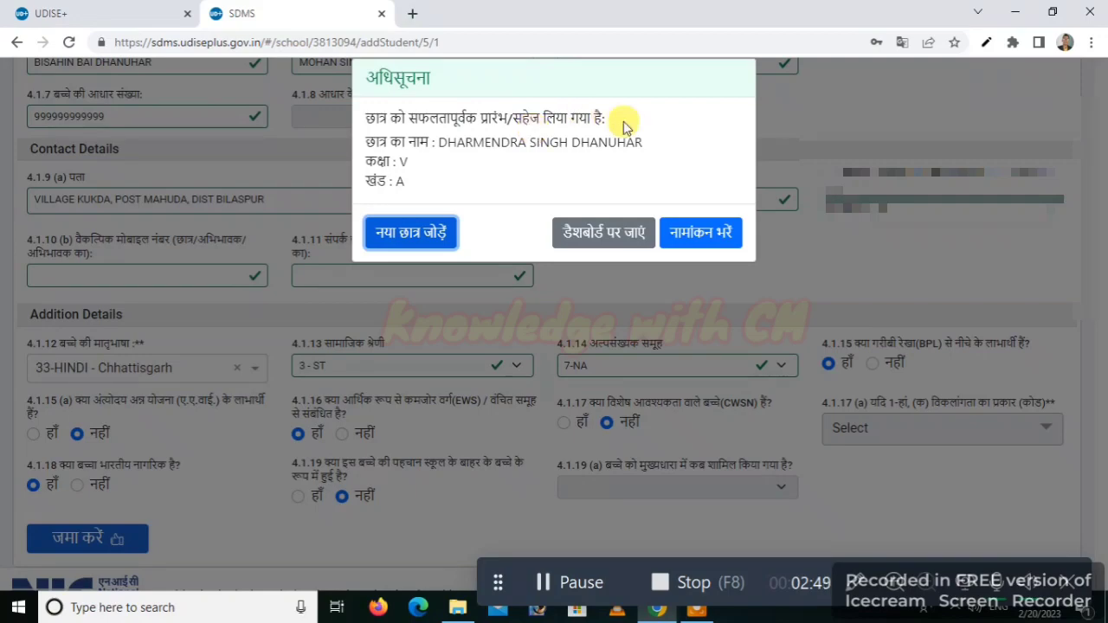
# - Fill and save the enrolment details, recording promotion from Class IV with 55 marks
pyautogui.click(703, 233)
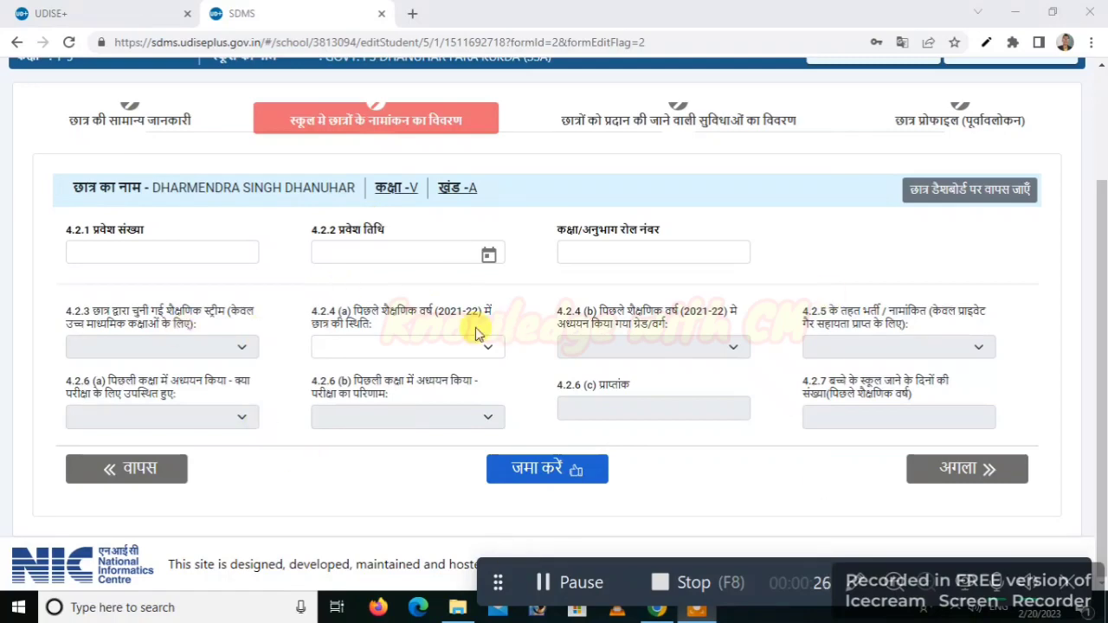
pyautogui.click(535, 582)
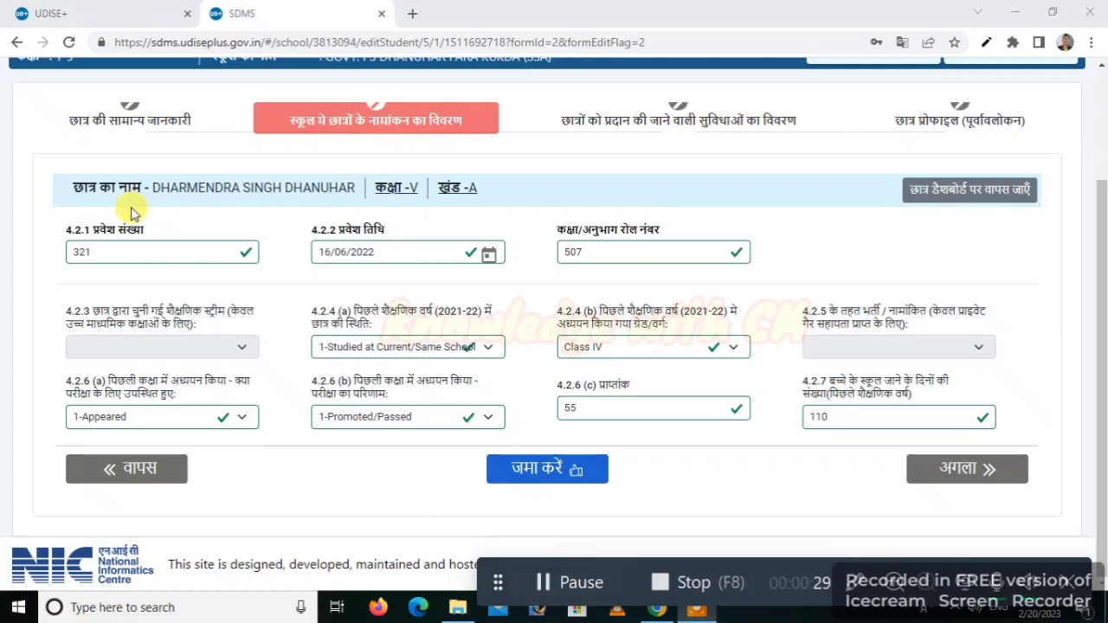
pyautogui.click(529, 476)
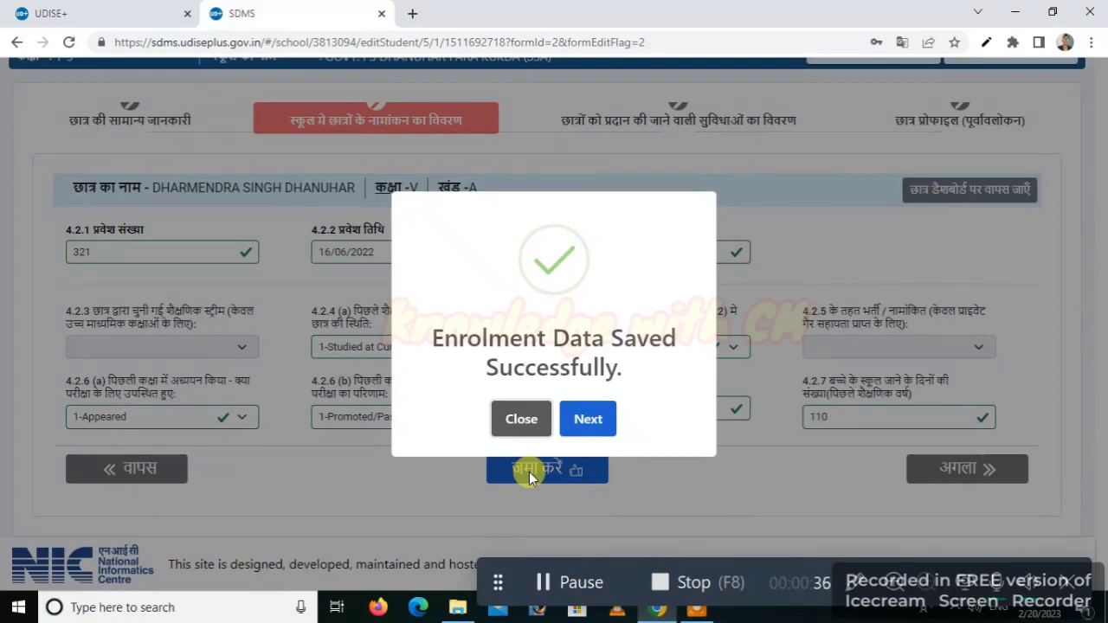
pyautogui.click(589, 417)
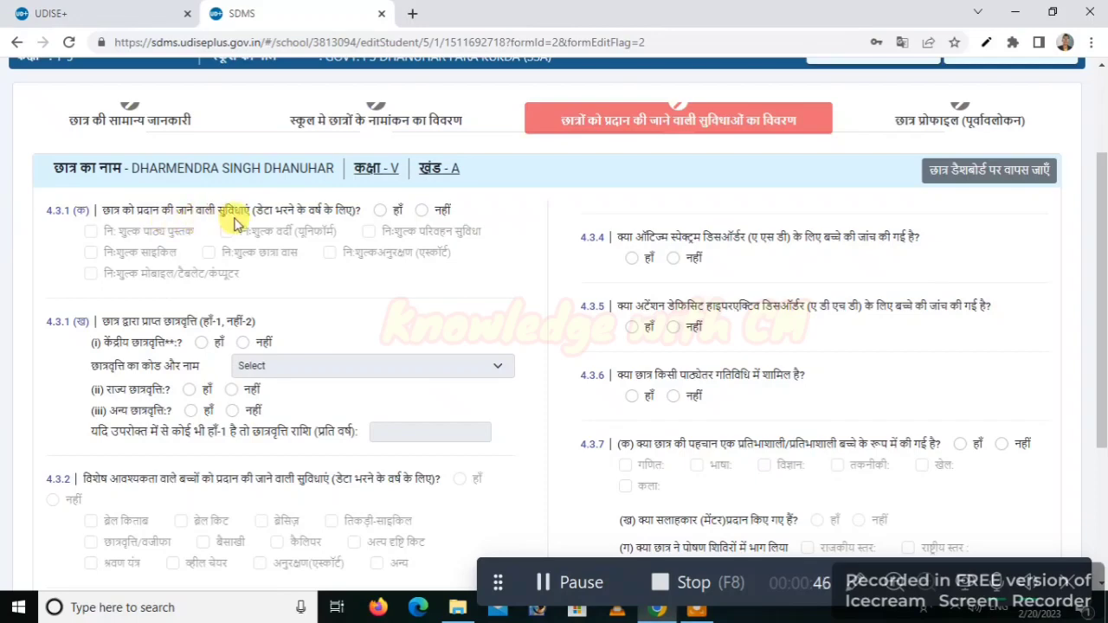
# - Set free facilities to हाँ and tick free textbooks and free uniform
pyautogui.click(381, 211)
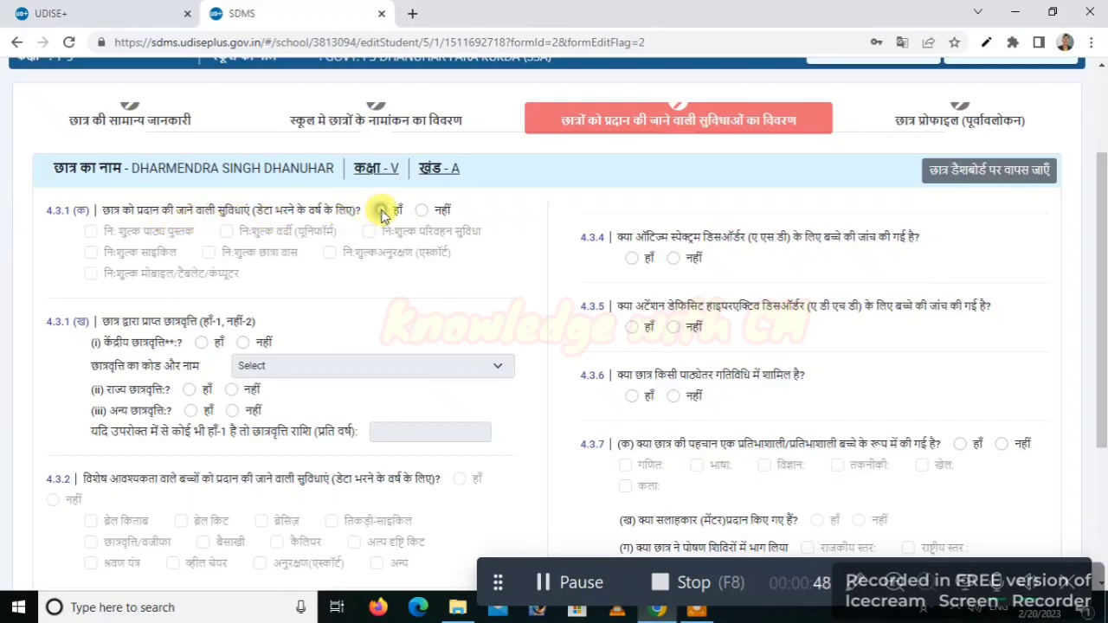
pyautogui.click(91, 231)
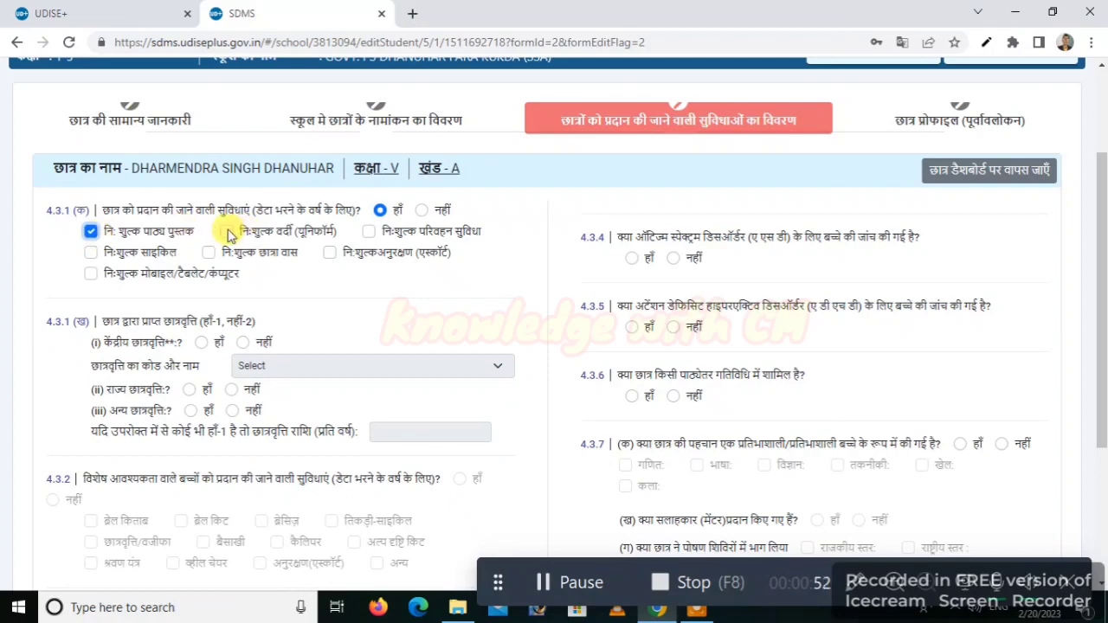
pyautogui.click(227, 232)
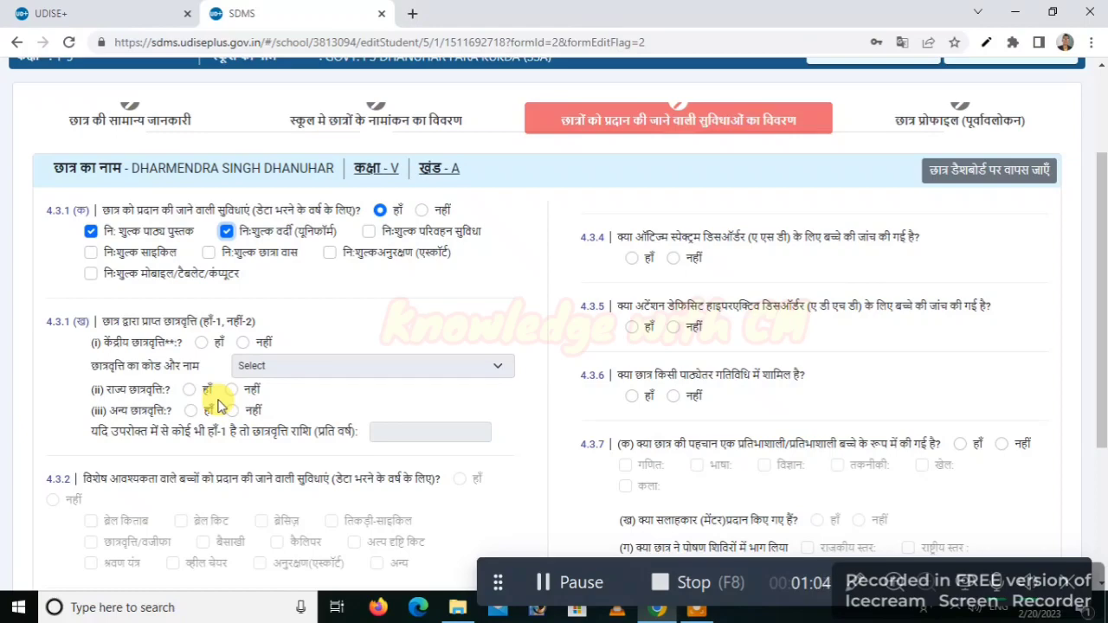
# - Answer नहीं for central, state and other scholarships and SLD screening, then save the facilities
pyautogui.click(244, 343)
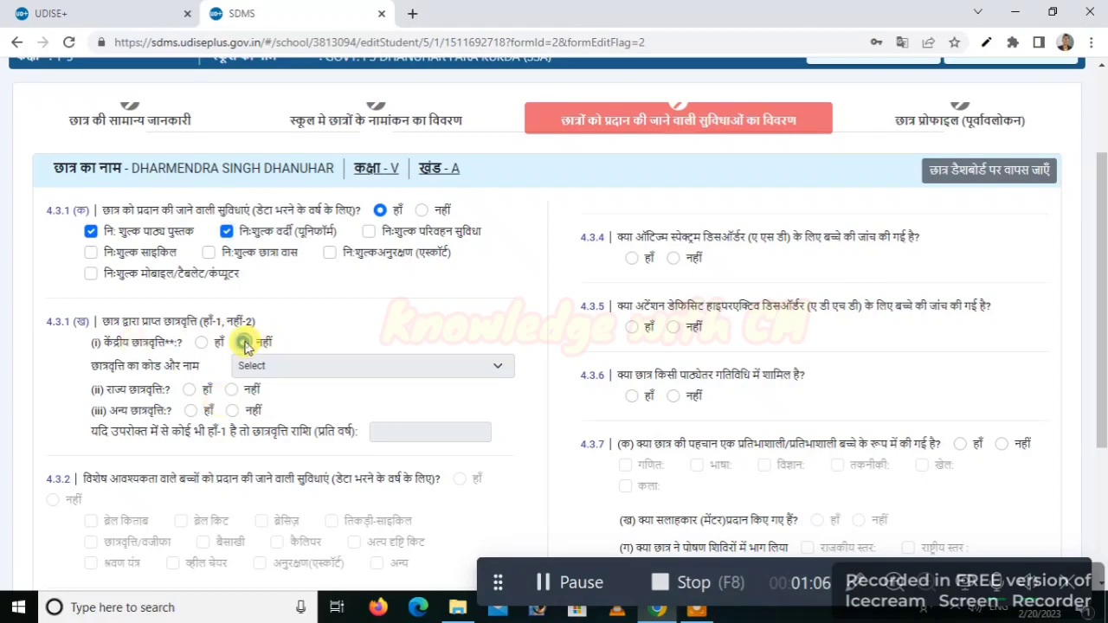
pyautogui.click(232, 390)
pyautogui.click(233, 411)
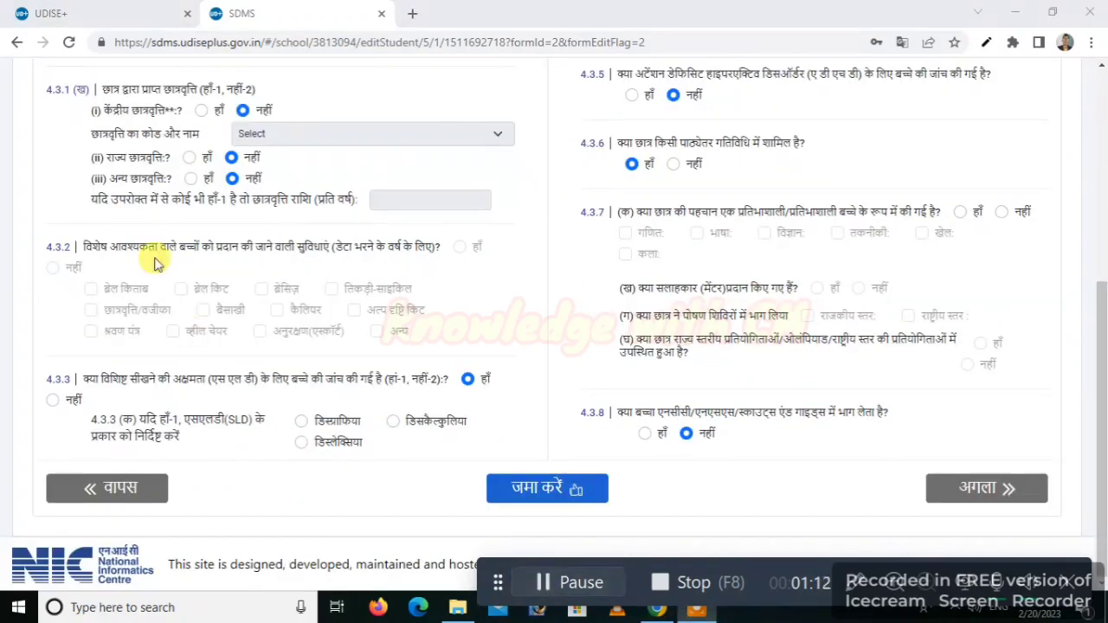
pyautogui.click(550, 494)
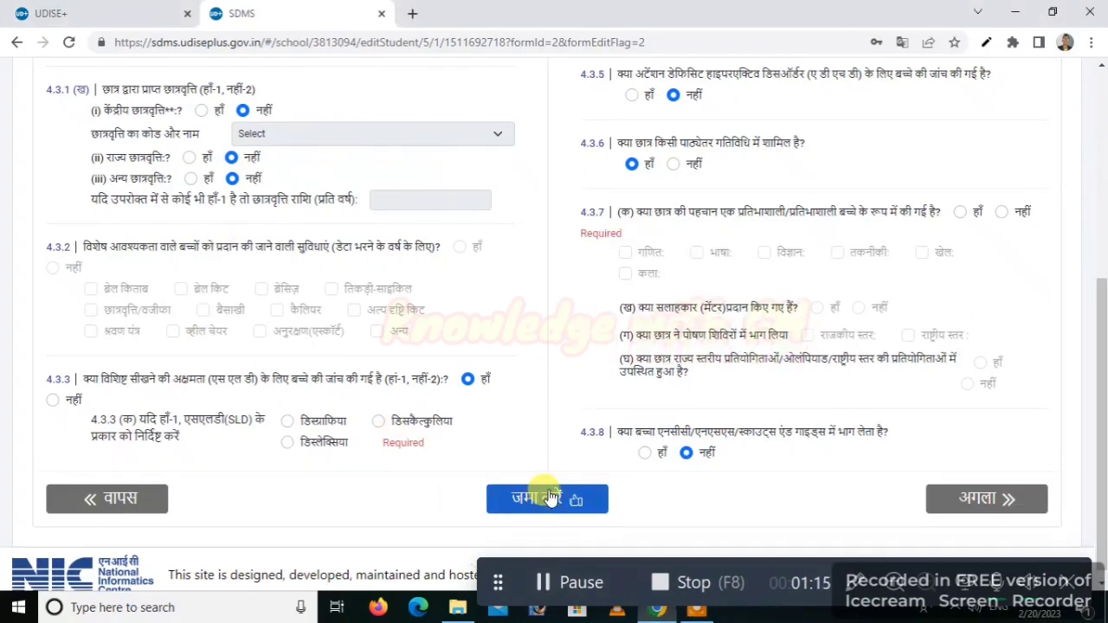
pyautogui.click(53, 401)
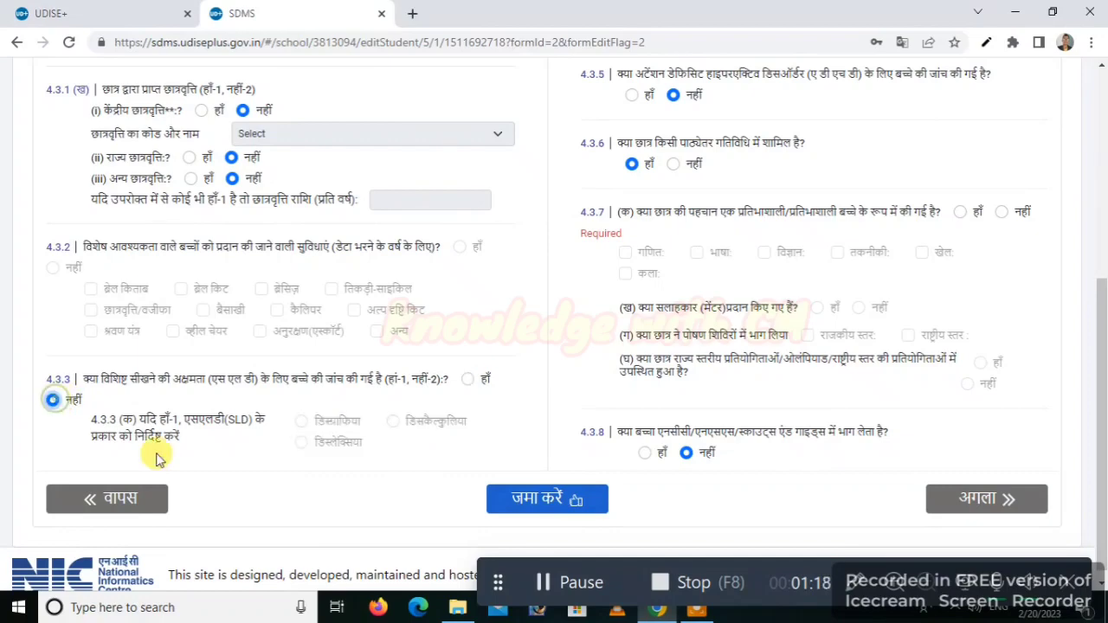
pyautogui.click(545, 506)
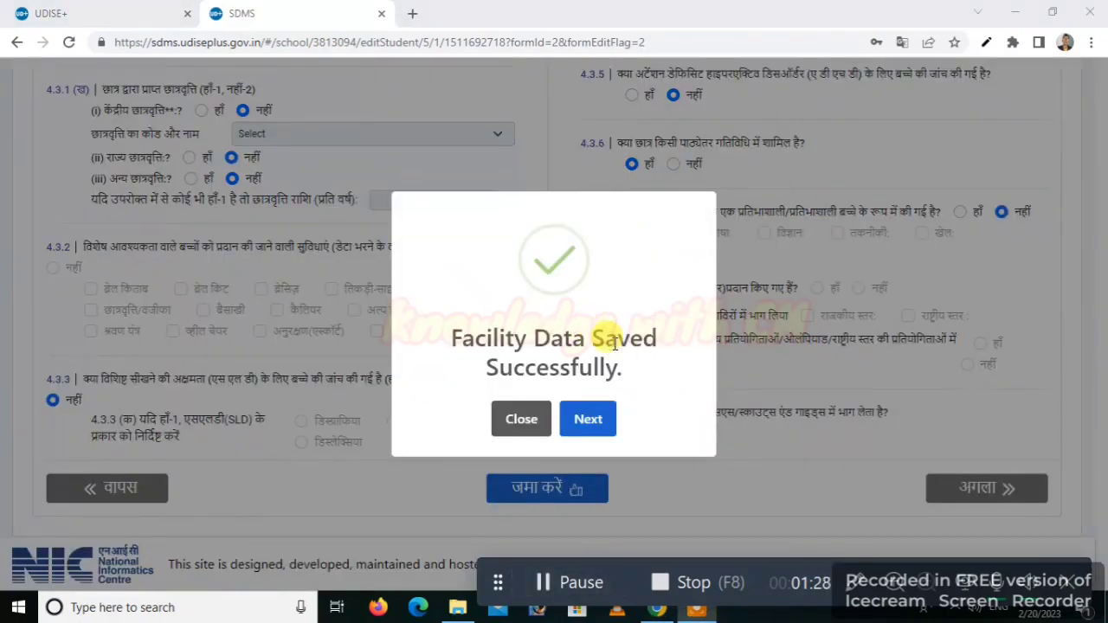
# - Scroll through the student profile preview, then choose डेटा पूरा करें and confirm with Okay
pyautogui.click(593, 419)
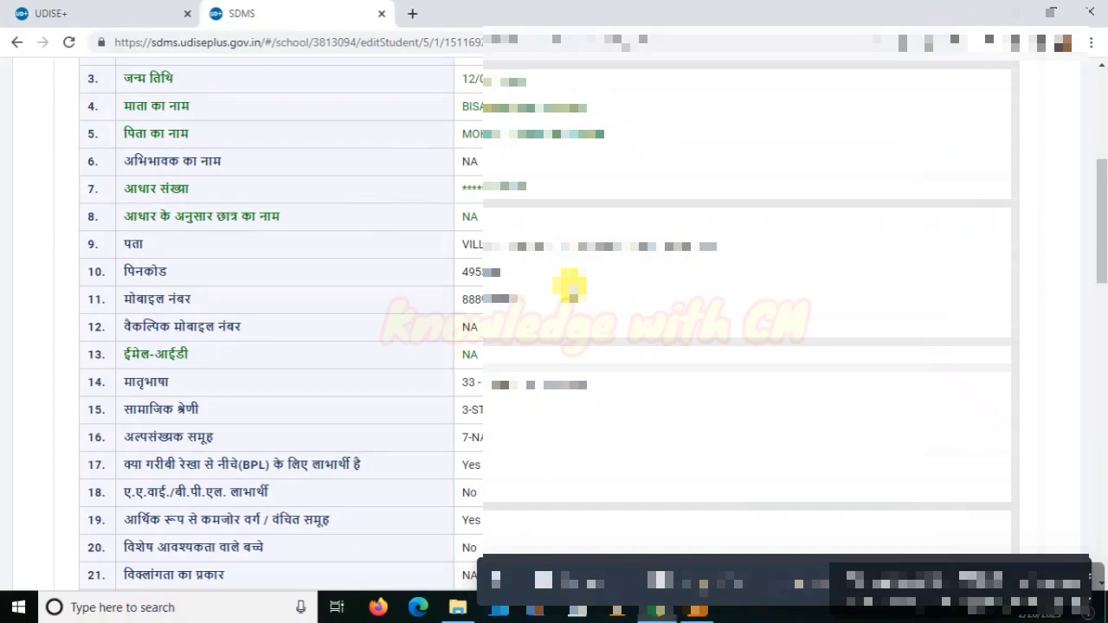
pyautogui.scroll(-15, 569, 286)
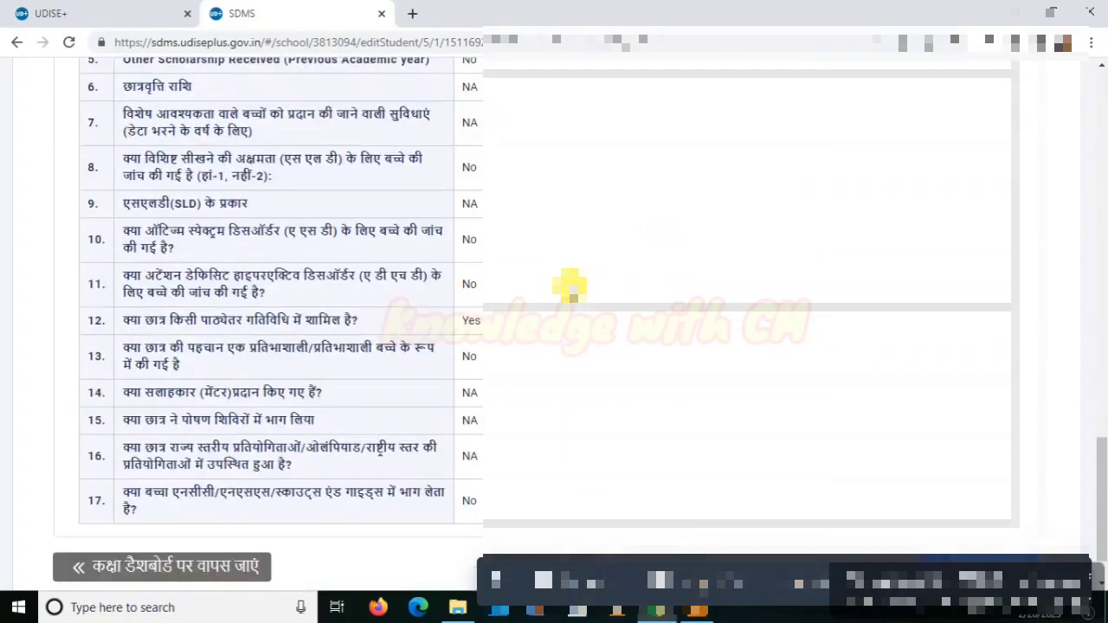
pyautogui.scroll(-1, 571, 287)
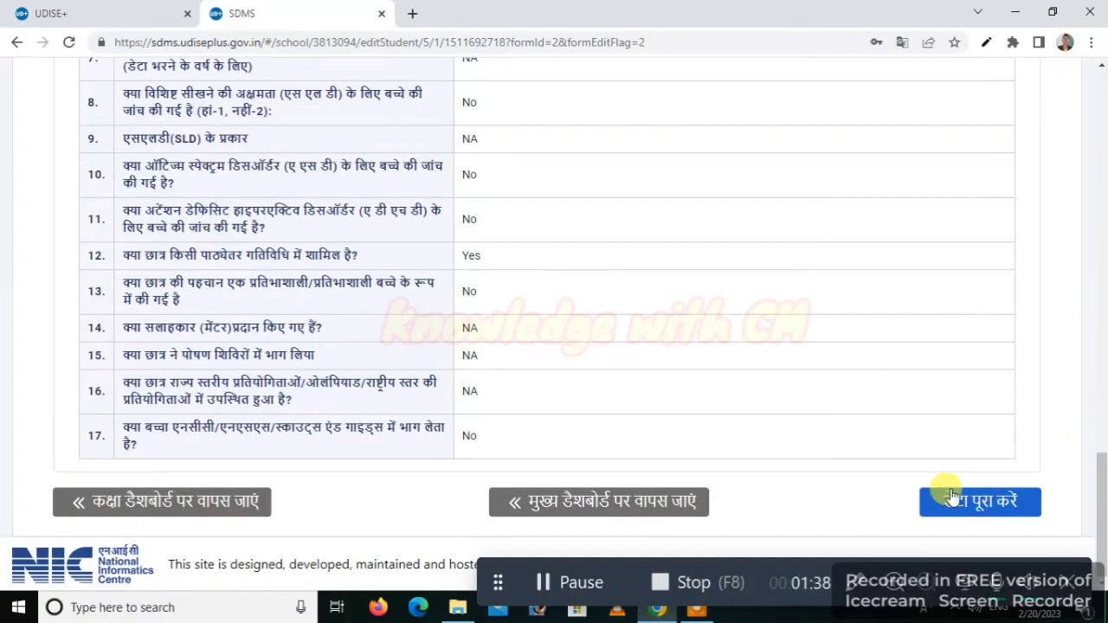
pyautogui.click(1002, 510)
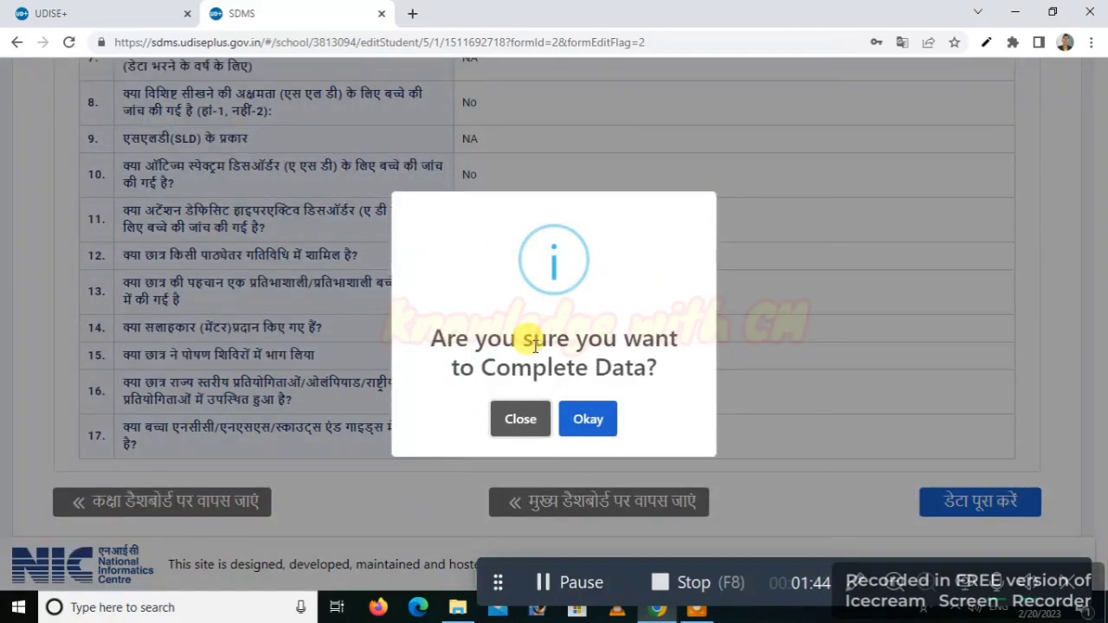
pyautogui.click(585, 419)
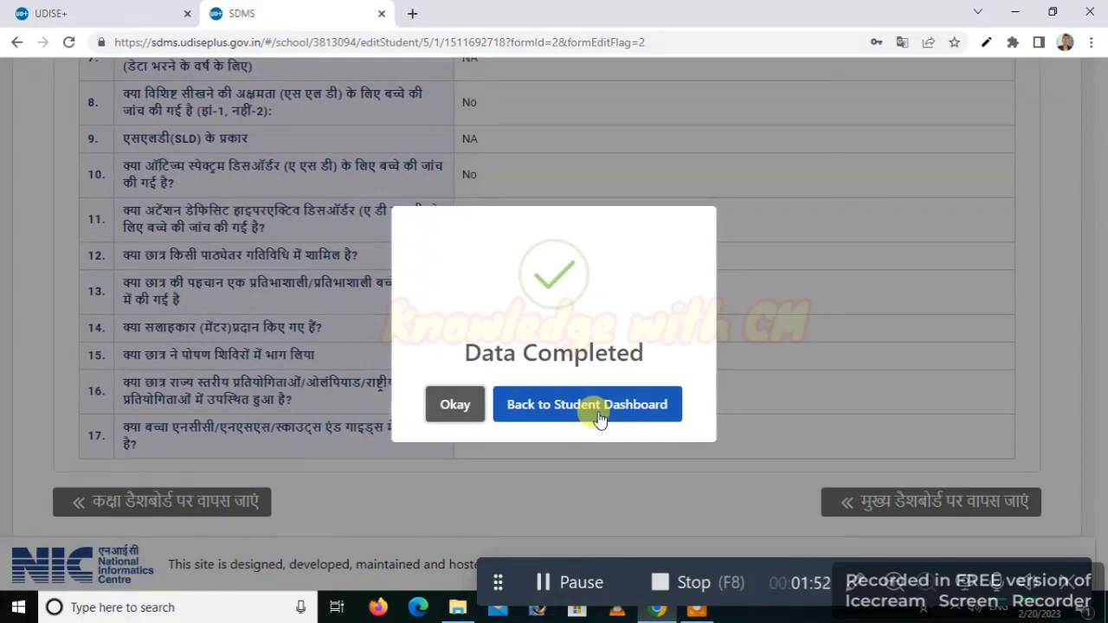
# - Go back to the Student Dashboard and open सभी छात्रों की सूची showing all 25 student records
pyautogui.click(600, 418)
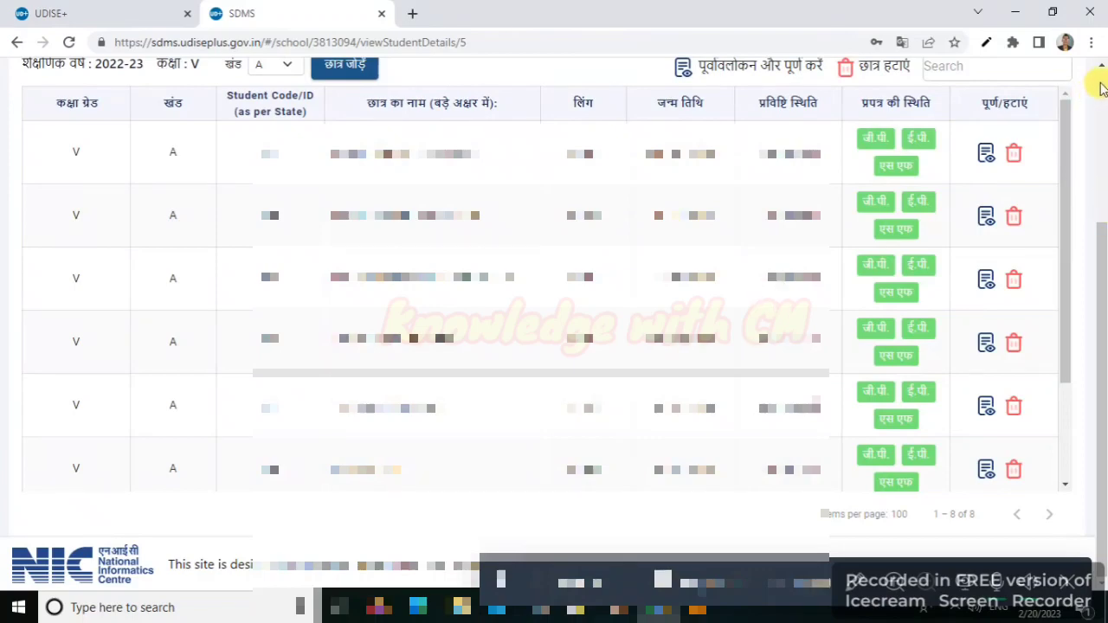
pyautogui.scroll(3, 1102, 85)
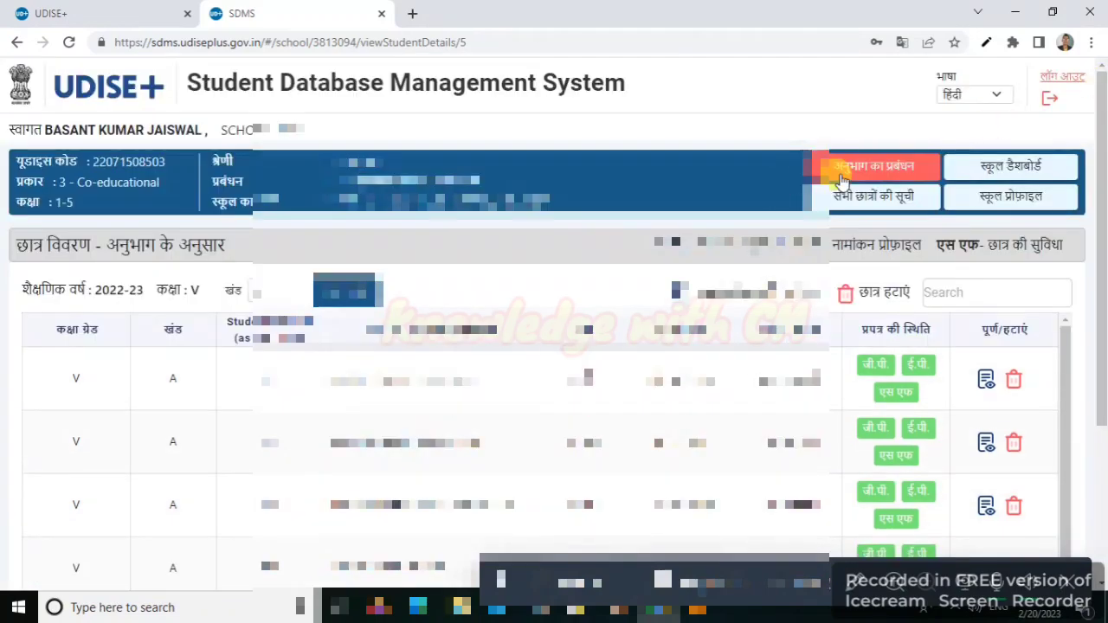
pyautogui.click(887, 199)
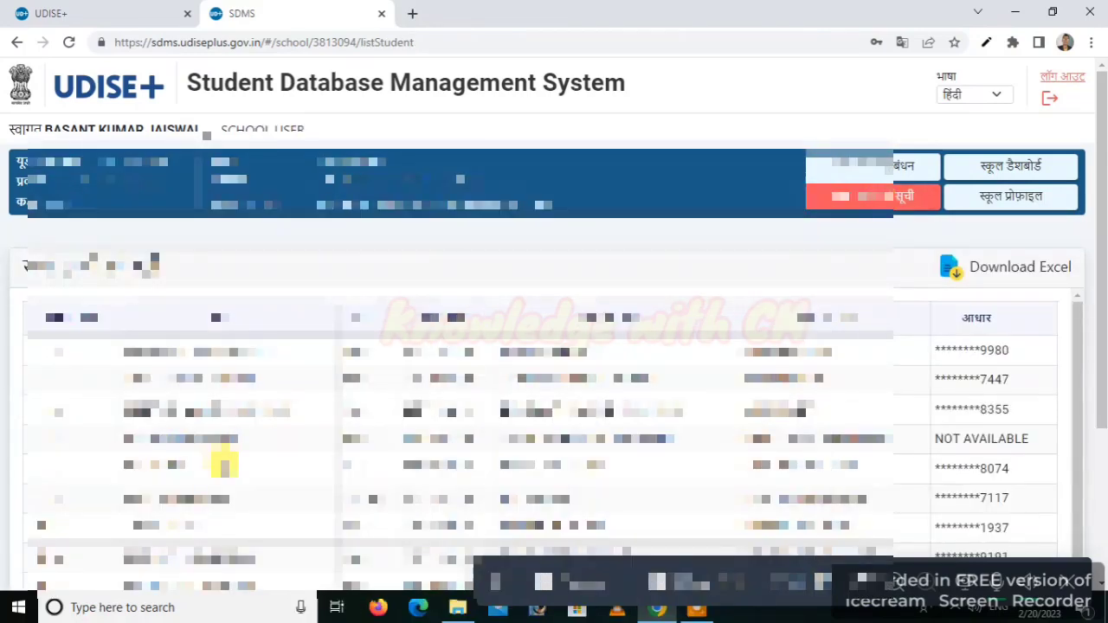
pyautogui.scroll(-3, 223, 465)
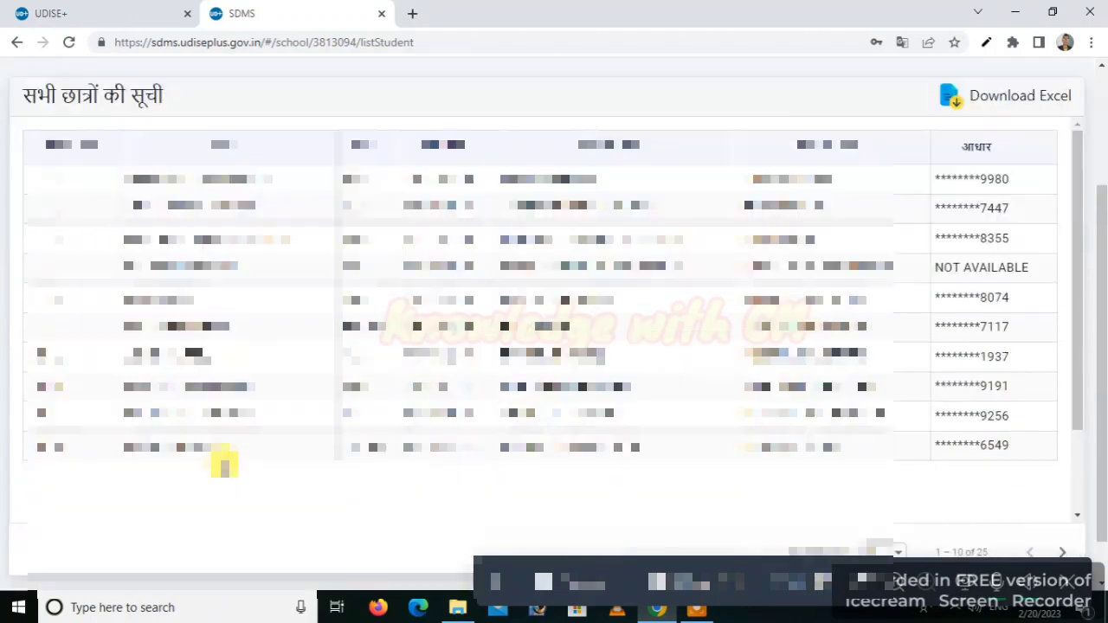
pyautogui.scroll(1, 224, 464)
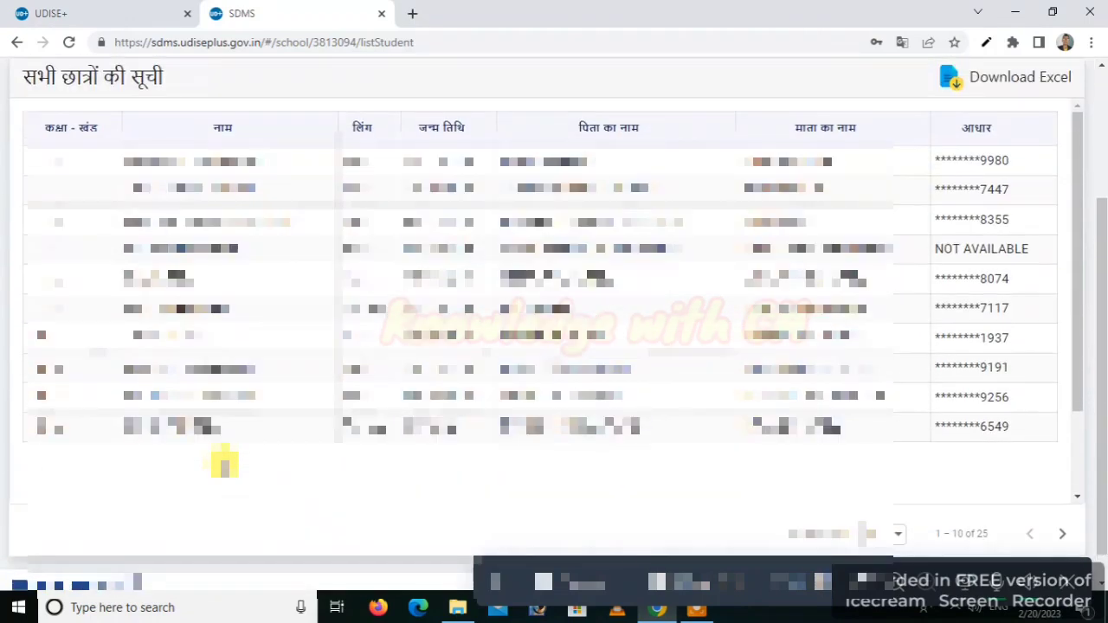
pyautogui.click(547, 577)
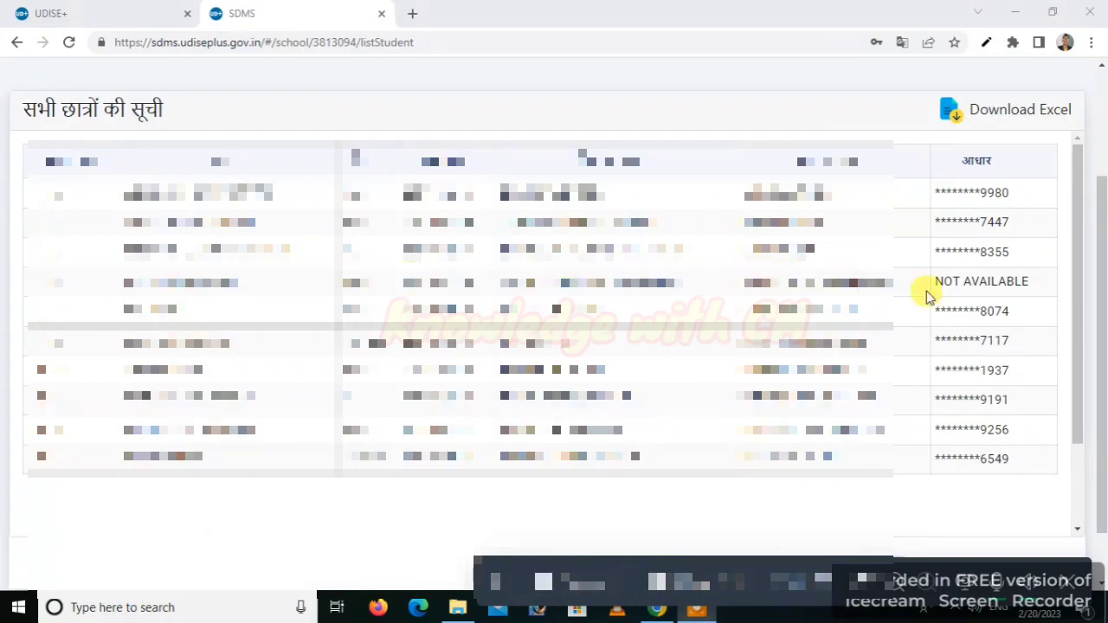
pyautogui.moveTo(910, 245)
pyautogui.mouseDown()
pyautogui.moveTo(909, 275)
pyautogui.moveTo(1013, 309)
pyautogui.moveTo(910, 245)
pyautogui.mouseUp()
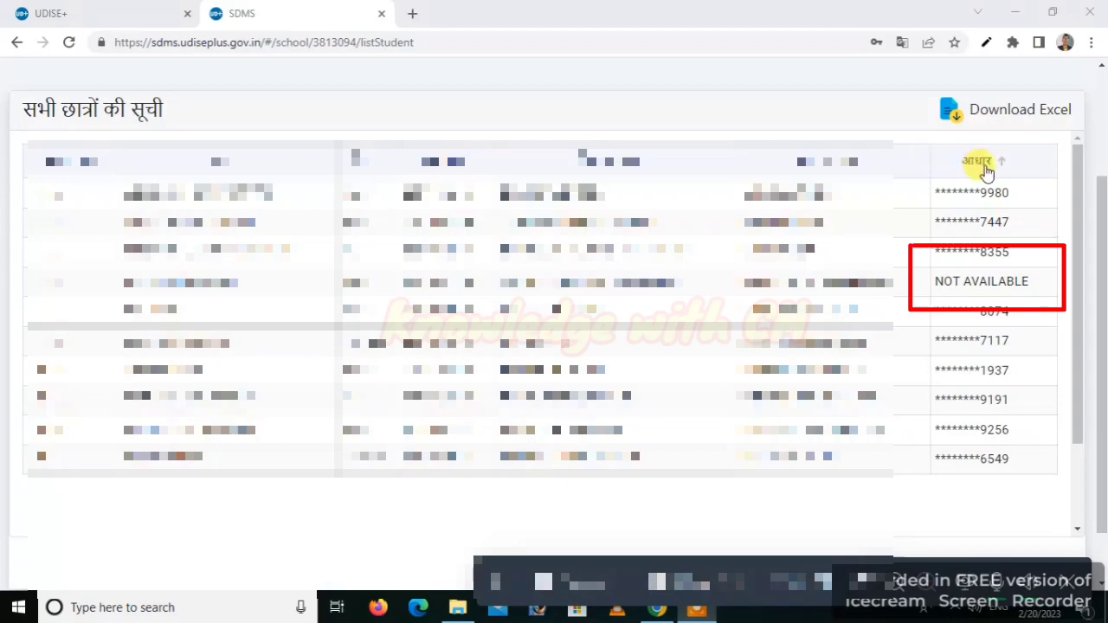